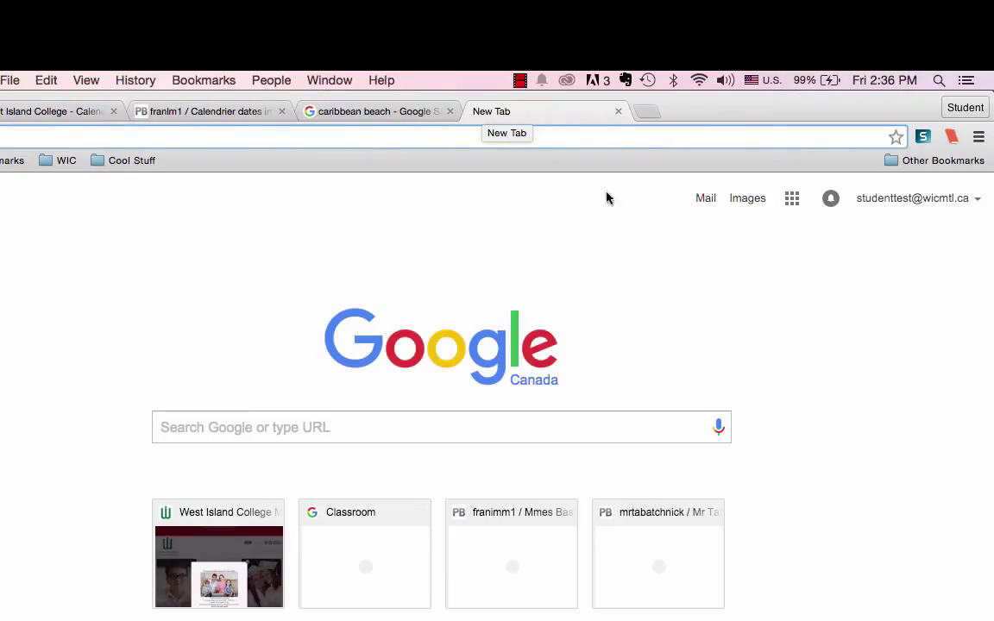
Step: Launch Google Calendar from the Chrome apps grid, landing on the Sep 13–19, 2015 week
{"action": "left_click", "coordinate": [791, 201]}
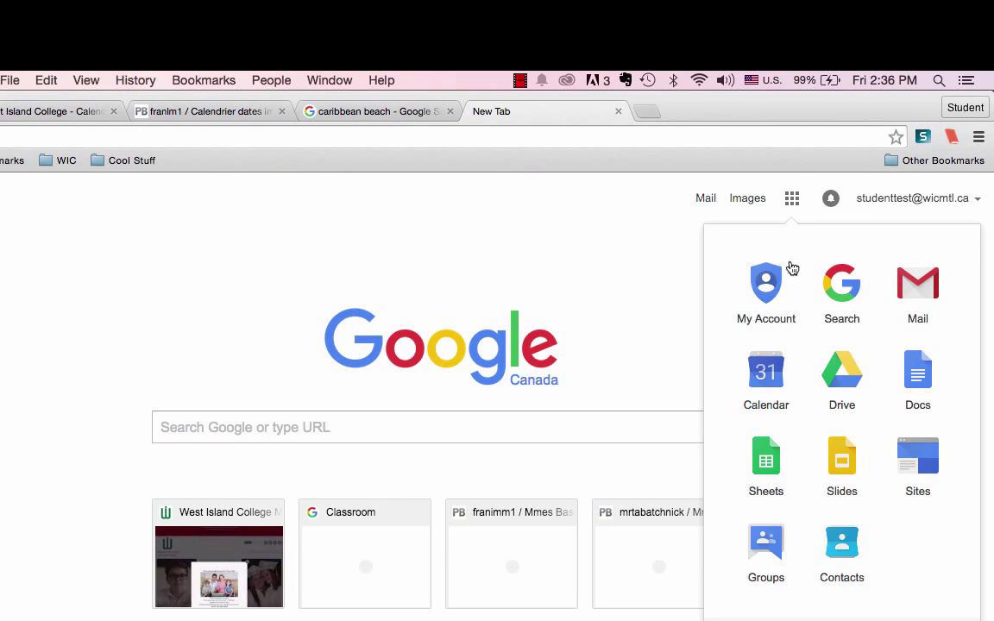
{"action": "left_click", "coordinate": [773, 373]}
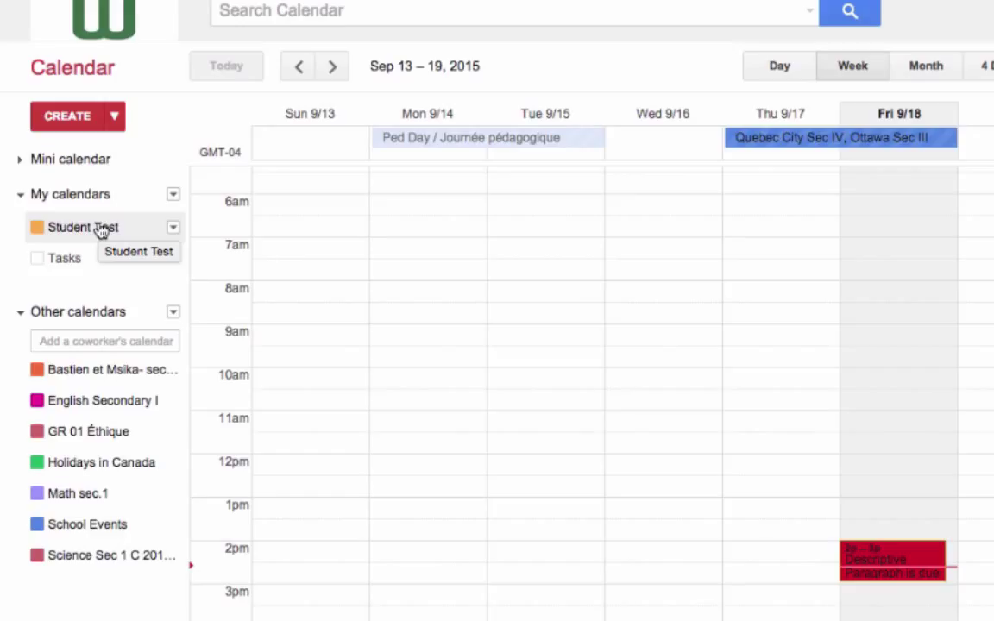
Step: Collapse Other calendars, keep My calendars expanded, and reveal the September 2015 mini calendar
{"action": "left_click", "coordinate": [21, 197]}
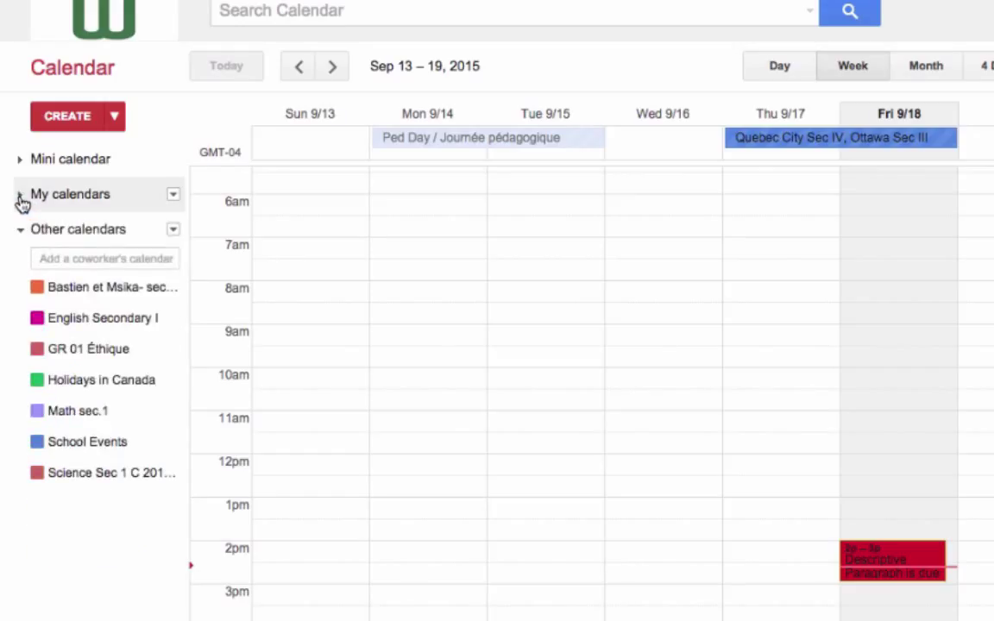
{"action": "left_click", "coordinate": [20, 232]}
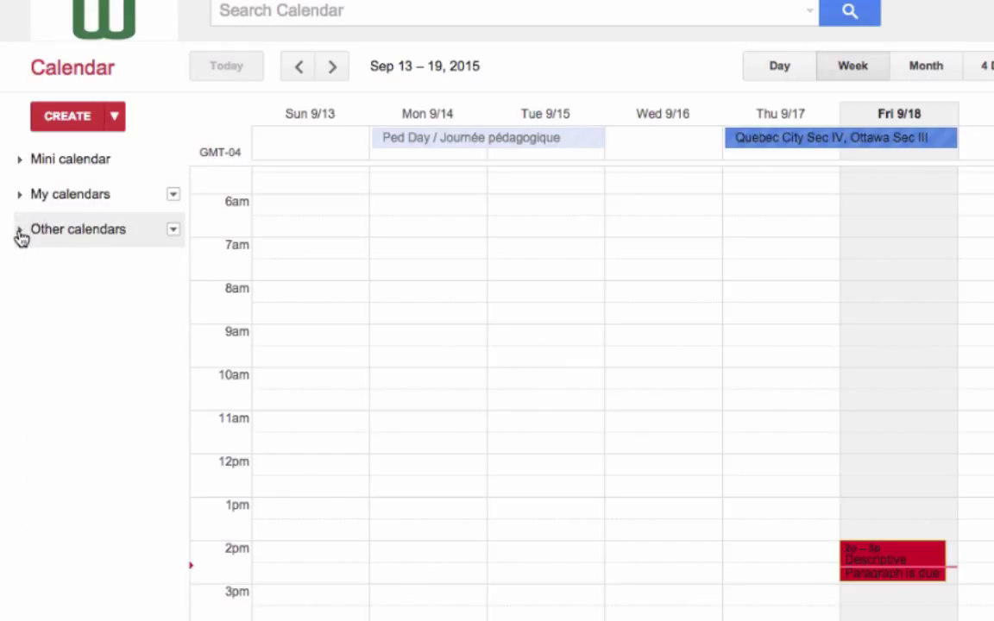
{"action": "left_click", "coordinate": [21, 232]}
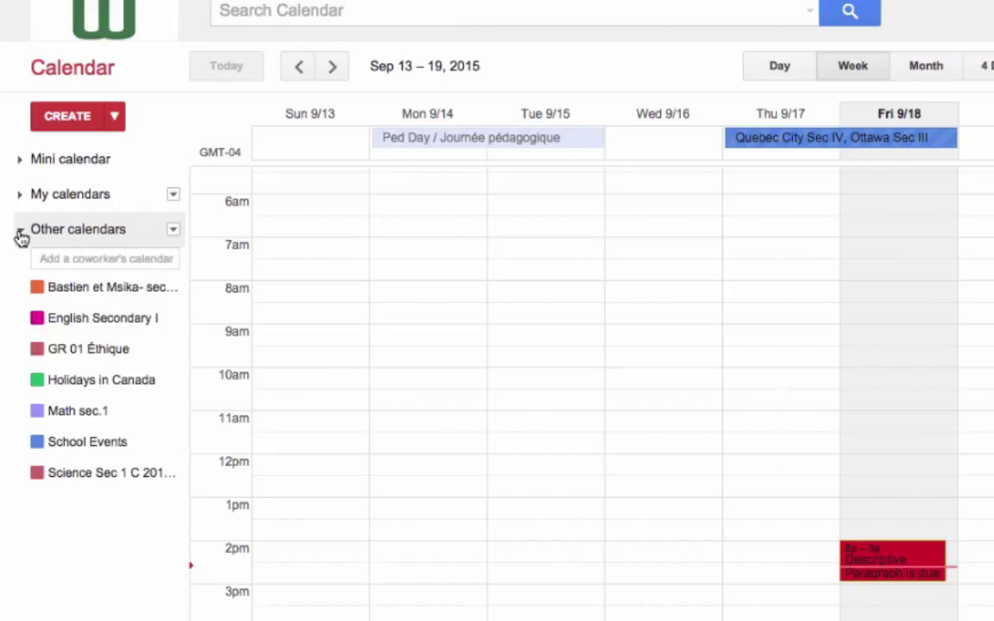
{"action": "left_click", "coordinate": [20, 233]}
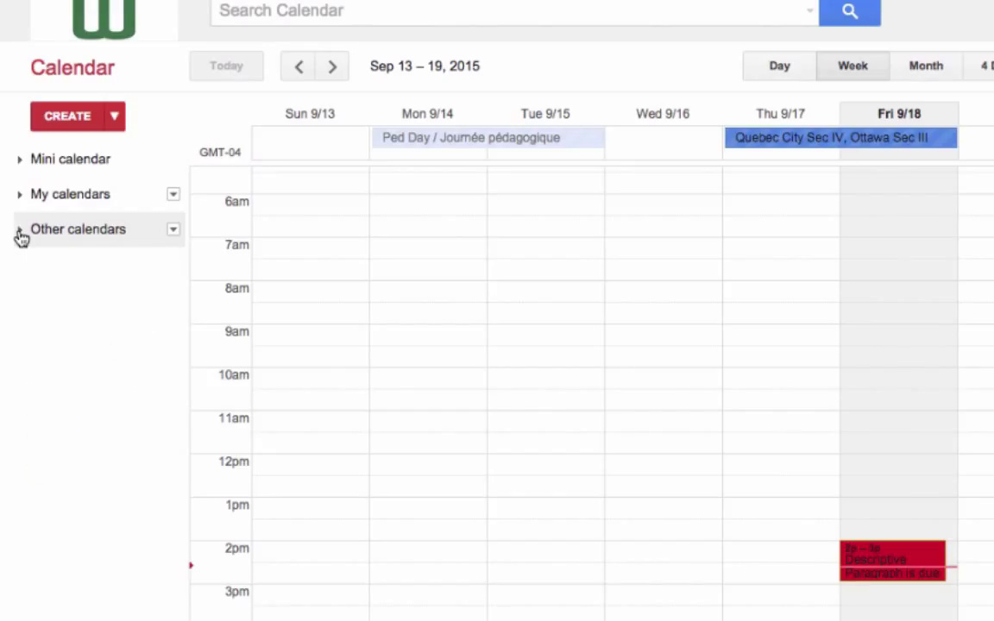
{"action": "left_click", "coordinate": [21, 197]}
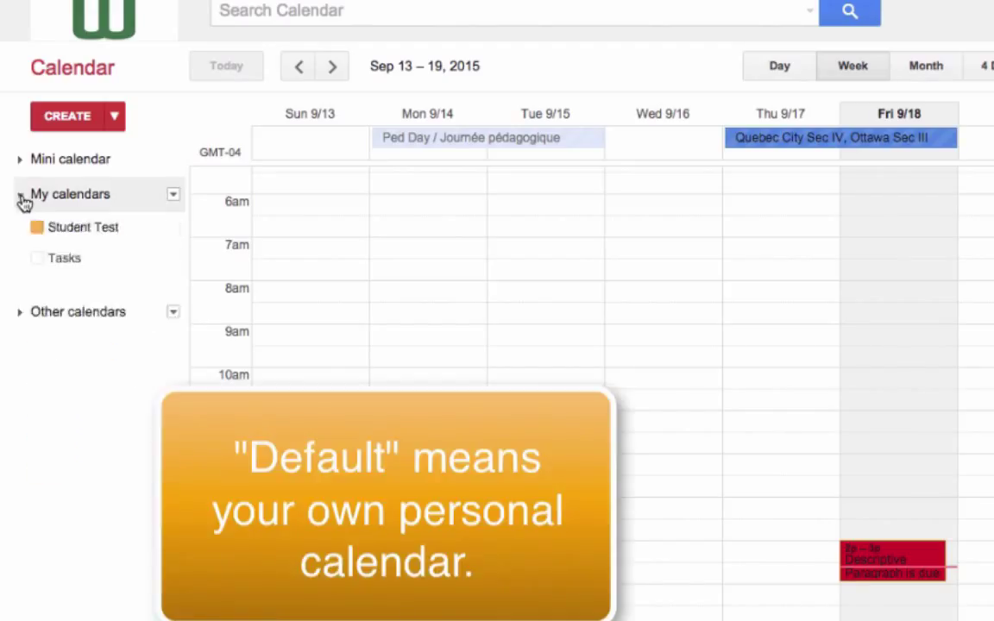
{"action": "left_click", "coordinate": [63, 259]}
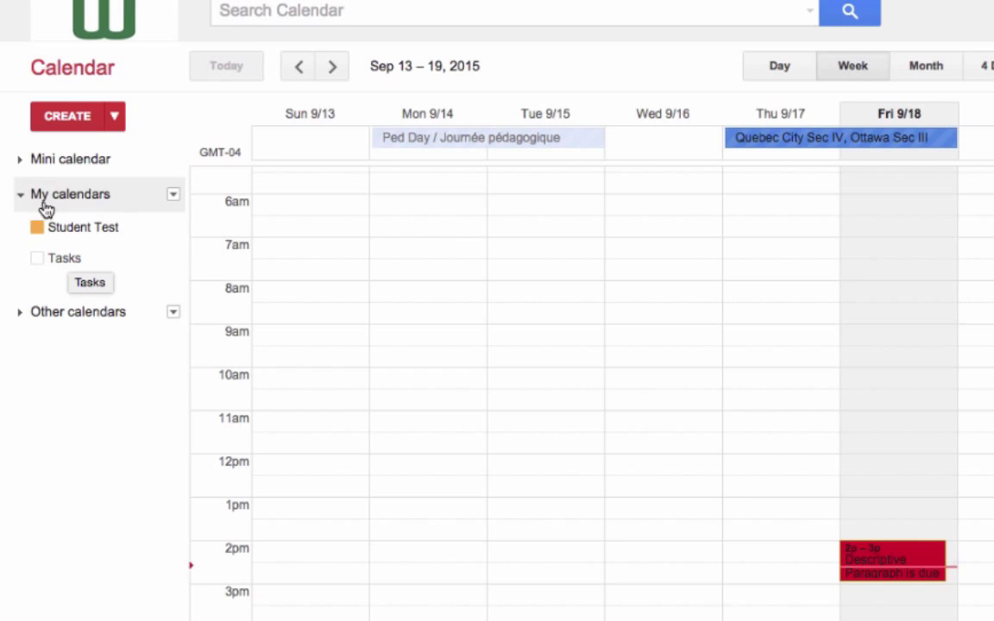
{"action": "left_click", "coordinate": [21, 163]}
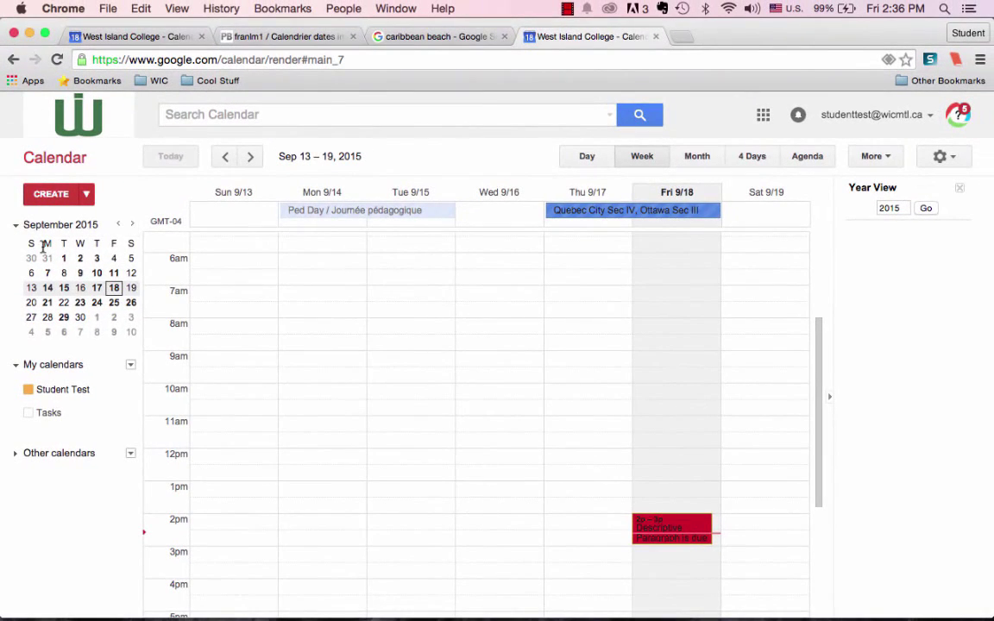
Step: Browse the mini calendar to November, return to today, and try Week, Month and Agenda views
{"action": "left_click", "coordinate": [131, 225]}
{"action": "left_click", "coordinate": [131, 225]}
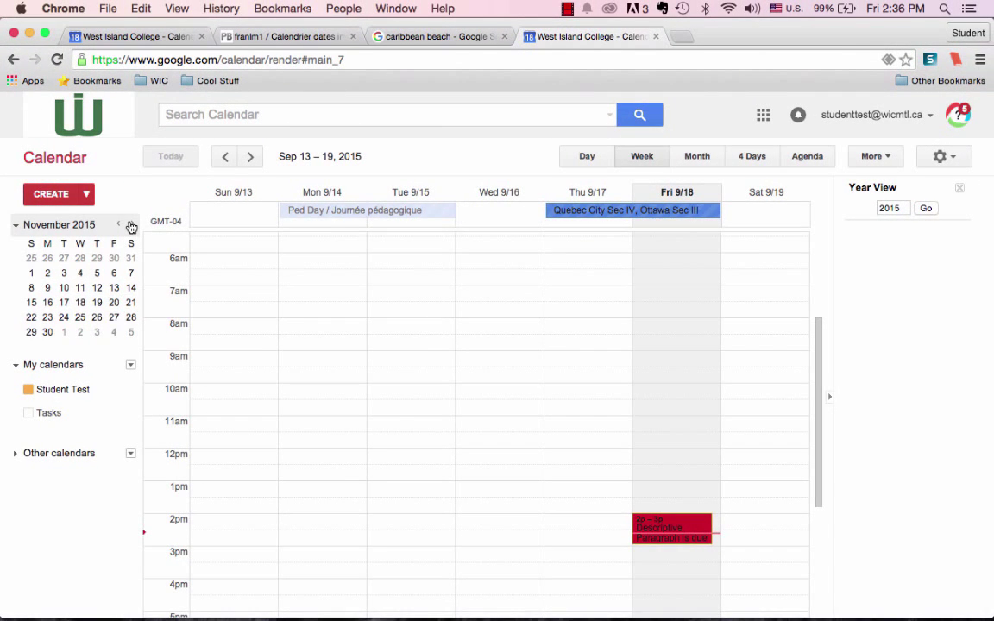
{"action": "left_click_drag", "start_coordinate": [31, 273], "coordinate": [131, 301]}
{"action": "left_click", "coordinate": [171, 158]}
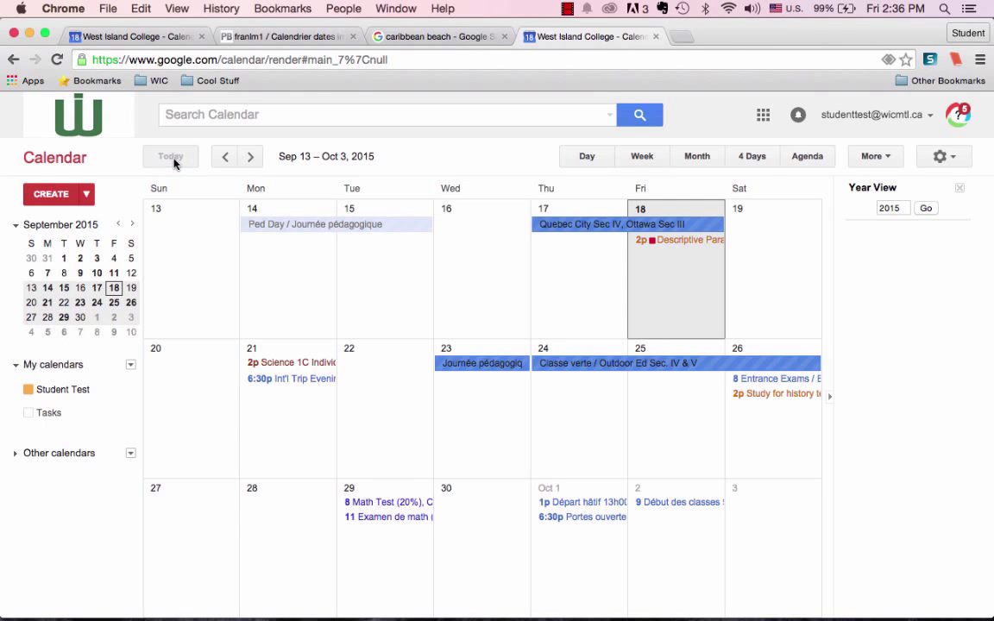
{"action": "left_click", "coordinate": [650, 162]}
{"action": "left_click", "coordinate": [696, 159]}
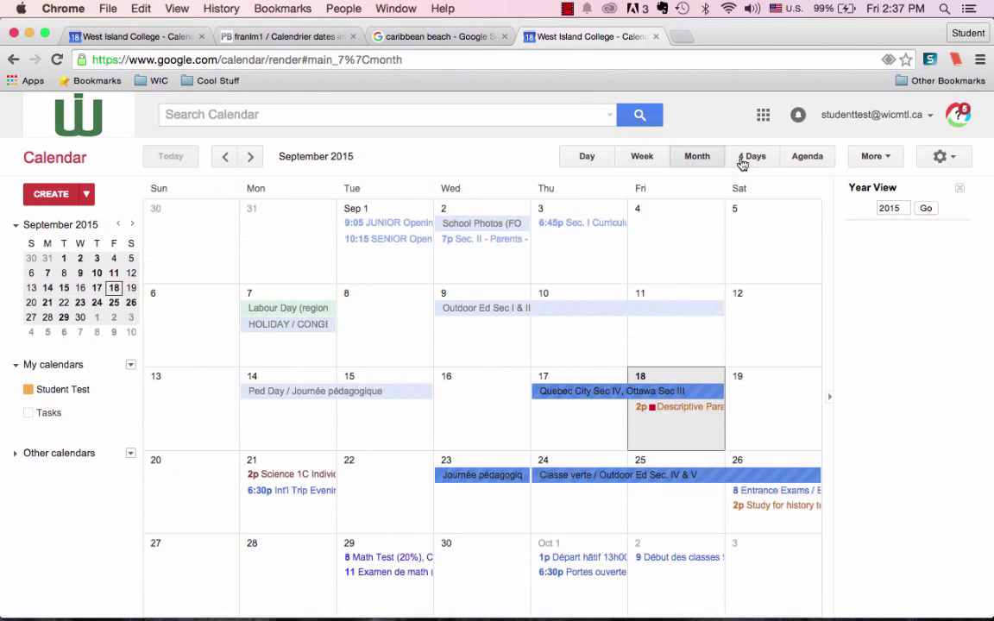
{"action": "left_click", "coordinate": [820, 162]}
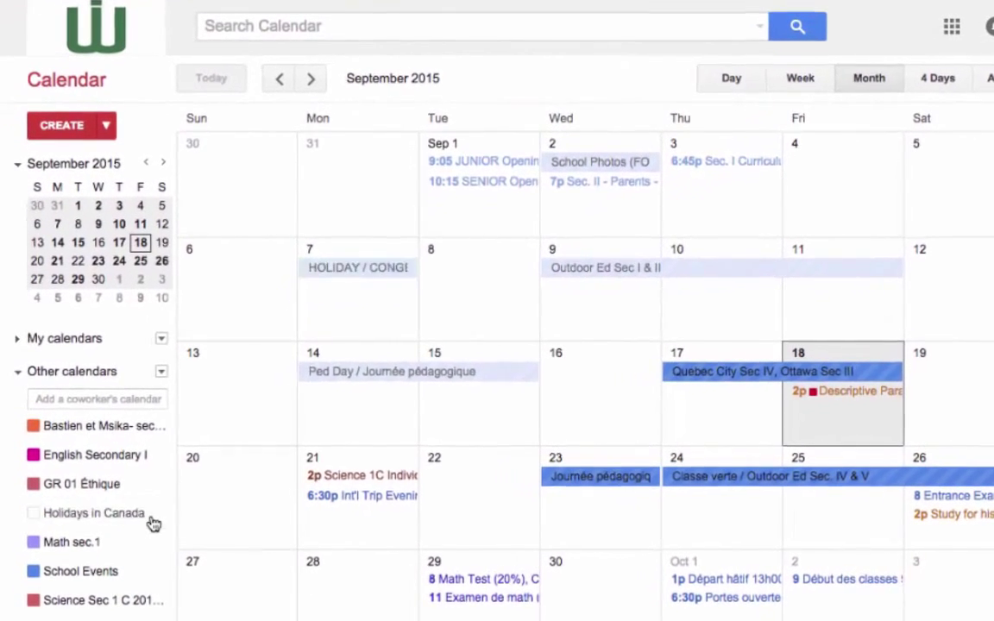
Step: Remove Holidays in Canada from the Other calendars list
{"action": "left_click", "coordinate": [130, 506]}
{"action": "left_click", "coordinate": [208, 417]}
{"action": "left_click", "coordinate": [242, 276]}
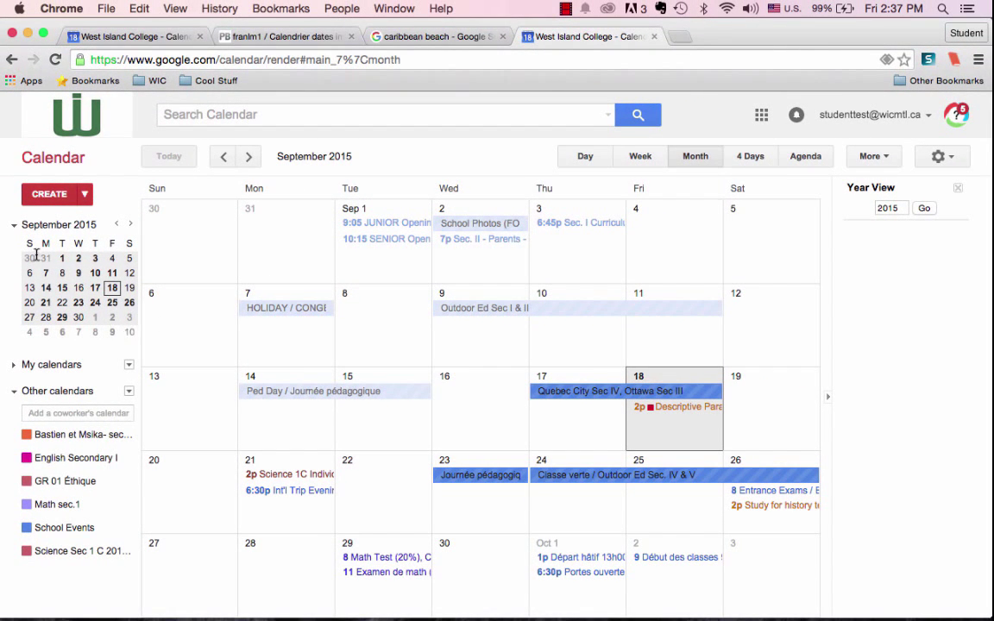
Step: Change the Math sec.1 calendar colour to orange
{"action": "left_click", "coordinate": [15, 226]}
{"action": "left_click", "coordinate": [128, 393]}
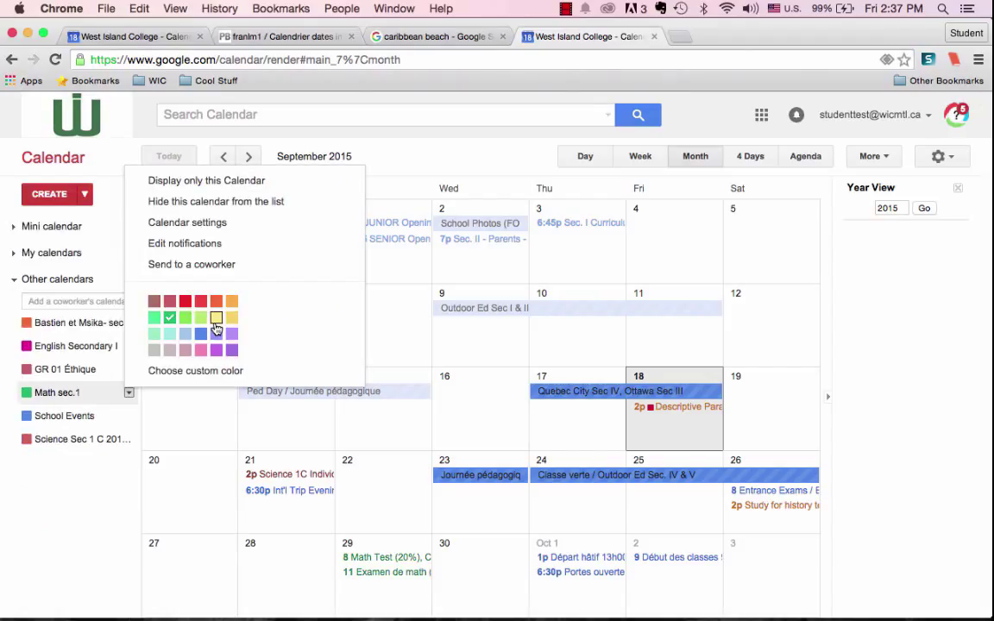
{"action": "left_click", "coordinate": [215, 302]}
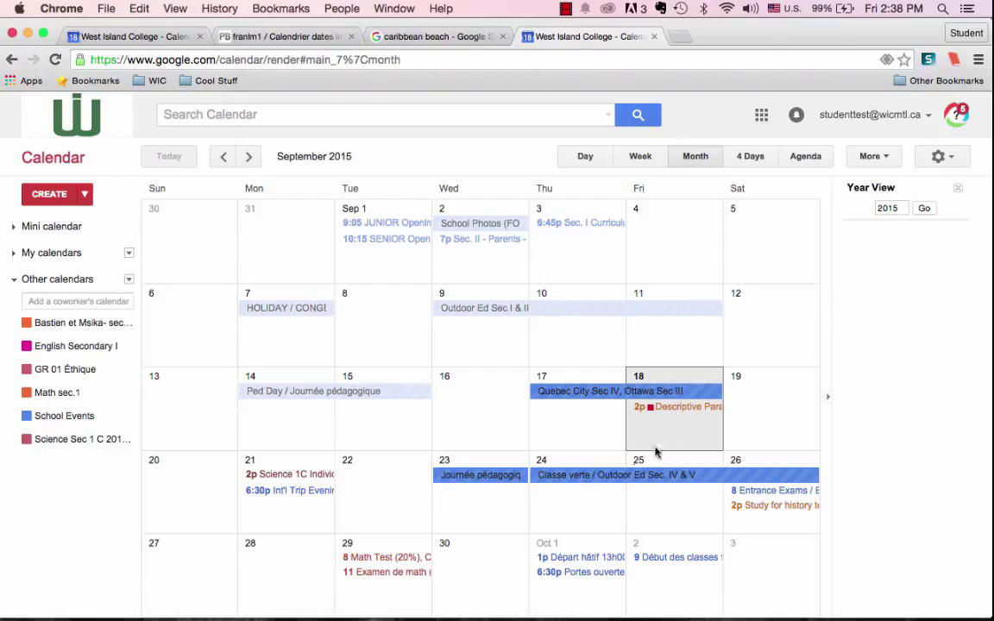
Step: Hide the six class calendars' events, including English, Éthique, Math, School Events and Science
{"action": "left_click", "coordinate": [27, 325]}
{"action": "left_click", "coordinate": [27, 347]}
{"action": "left_click", "coordinate": [28, 370]}
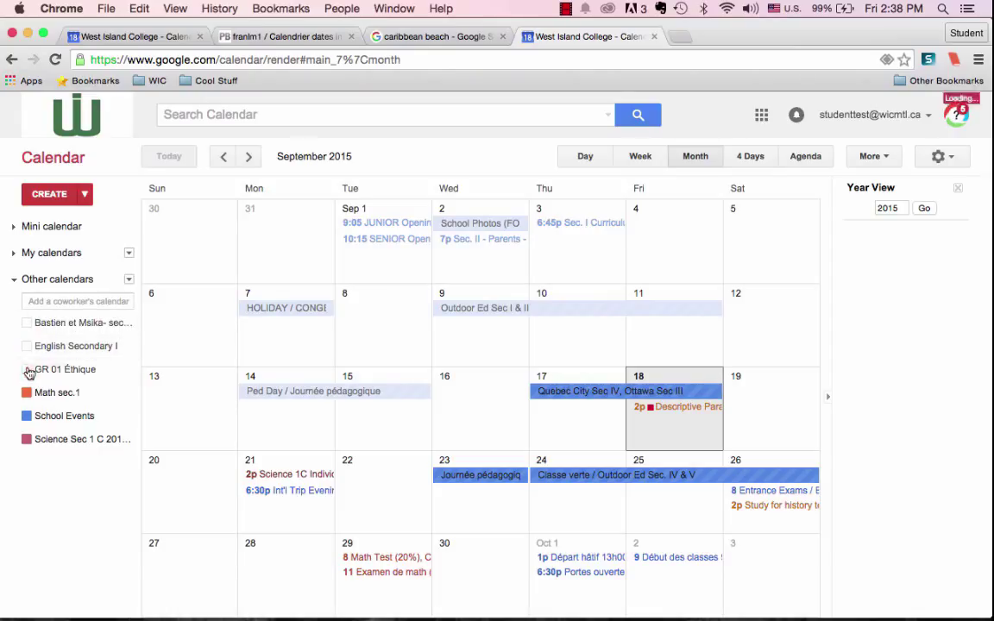
{"action": "left_click", "coordinate": [27, 393]}
{"action": "left_click", "coordinate": [27, 416]}
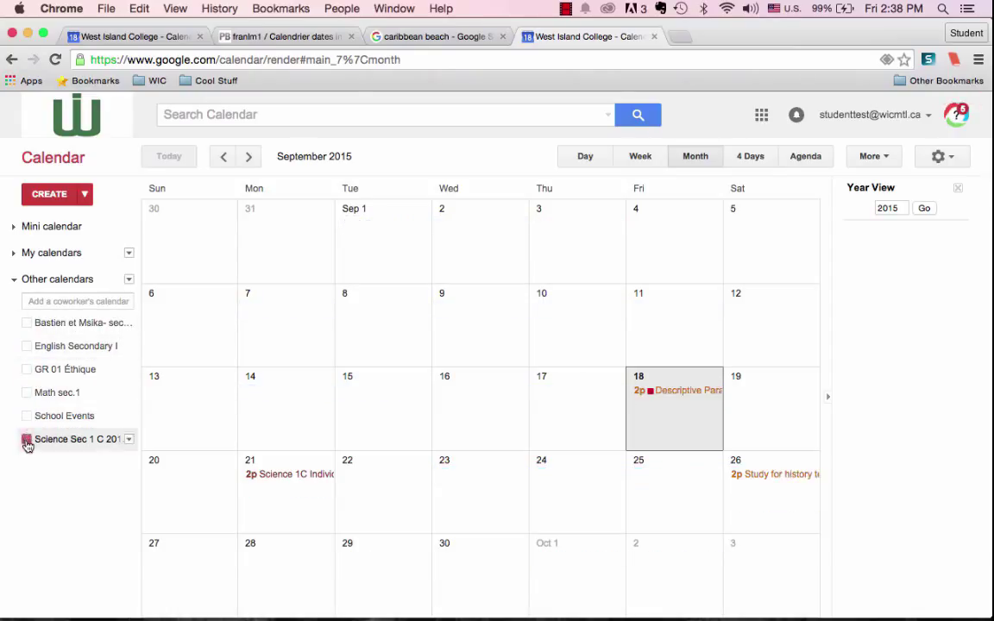
{"action": "left_click", "coordinate": [26, 440]}
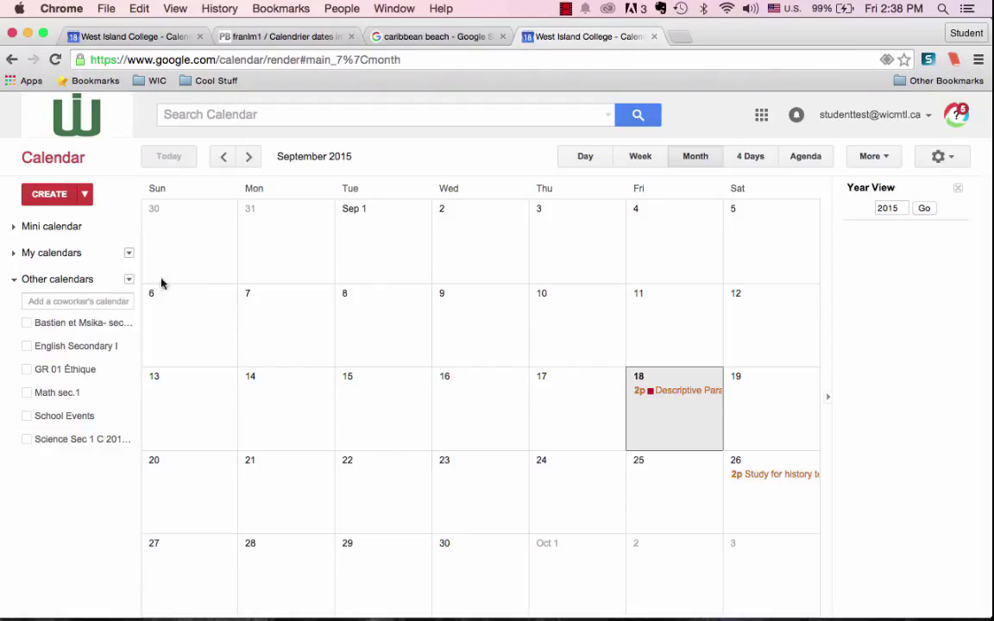
{"action": "left_click", "coordinate": [14, 253]}
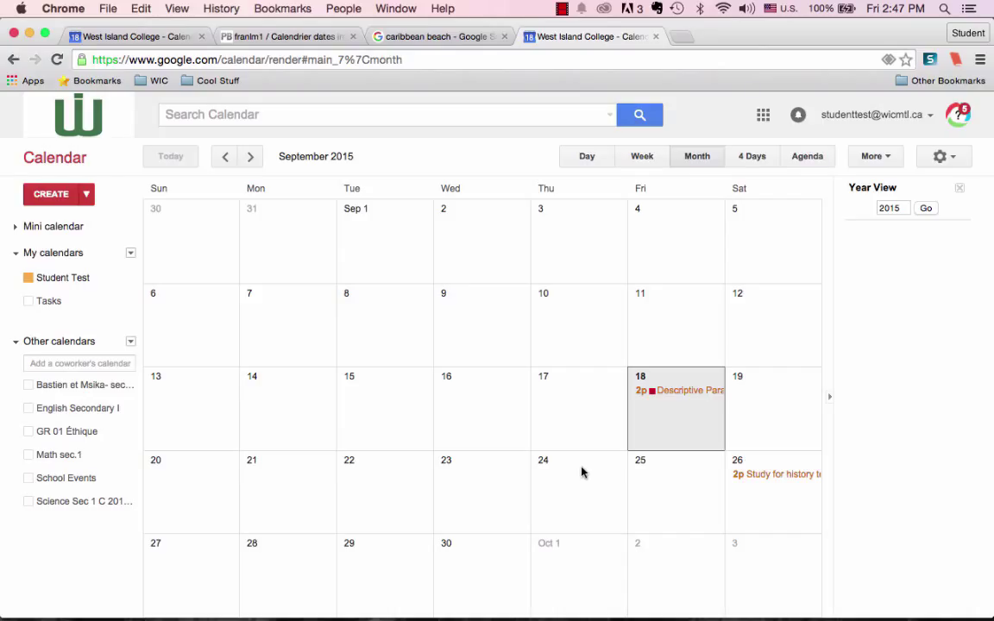
Step: Create the 'preparer le projet en histoire' event and mark it all-day on 9/18/2015
{"action": "left_click", "coordinate": [52, 194]}
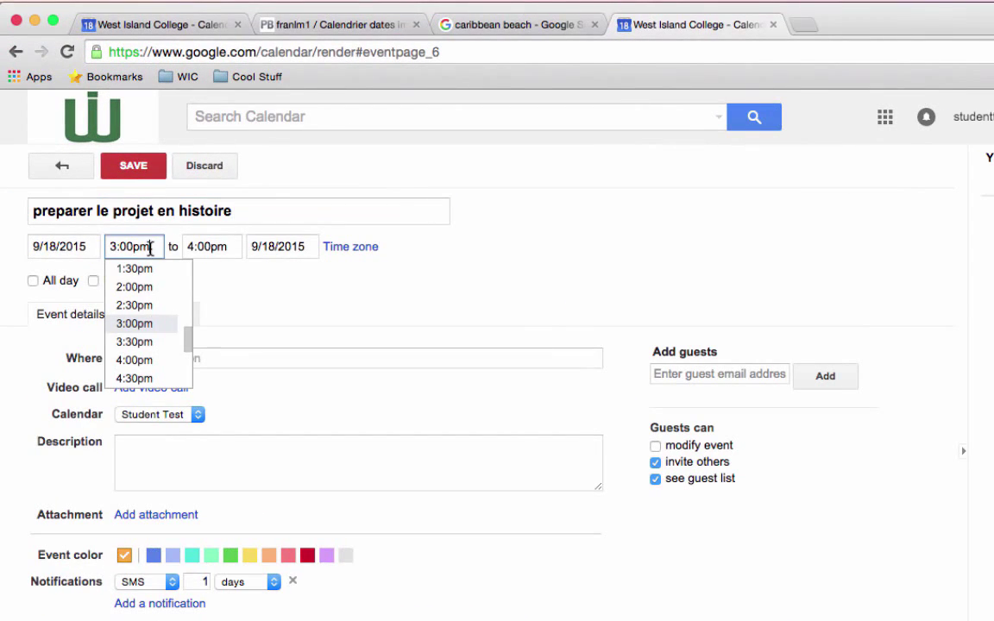
{"action": "left_click", "coordinate": [126, 258]}
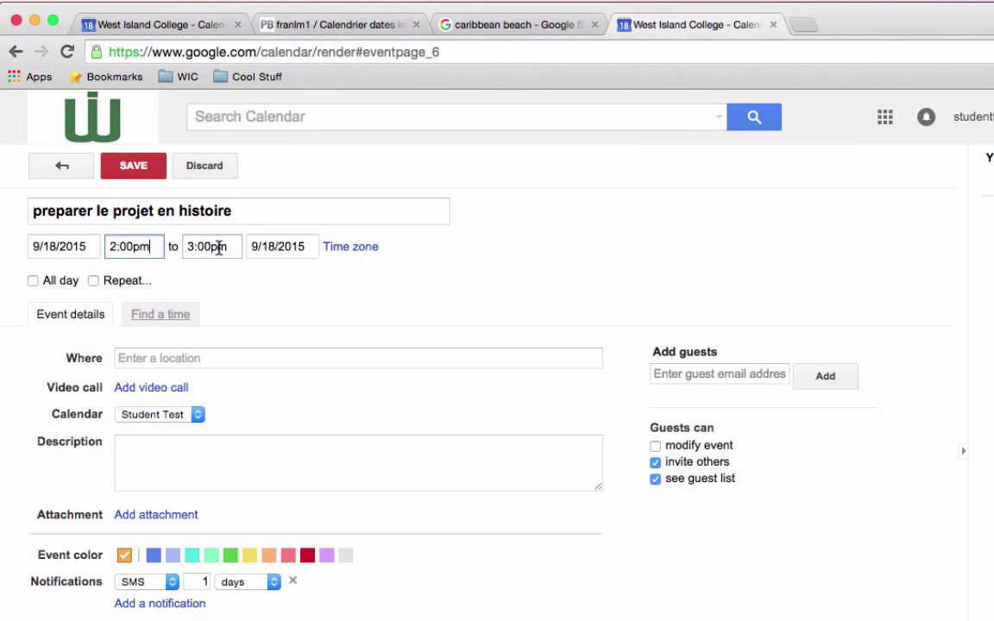
{"action": "left_click", "coordinate": [32, 281]}
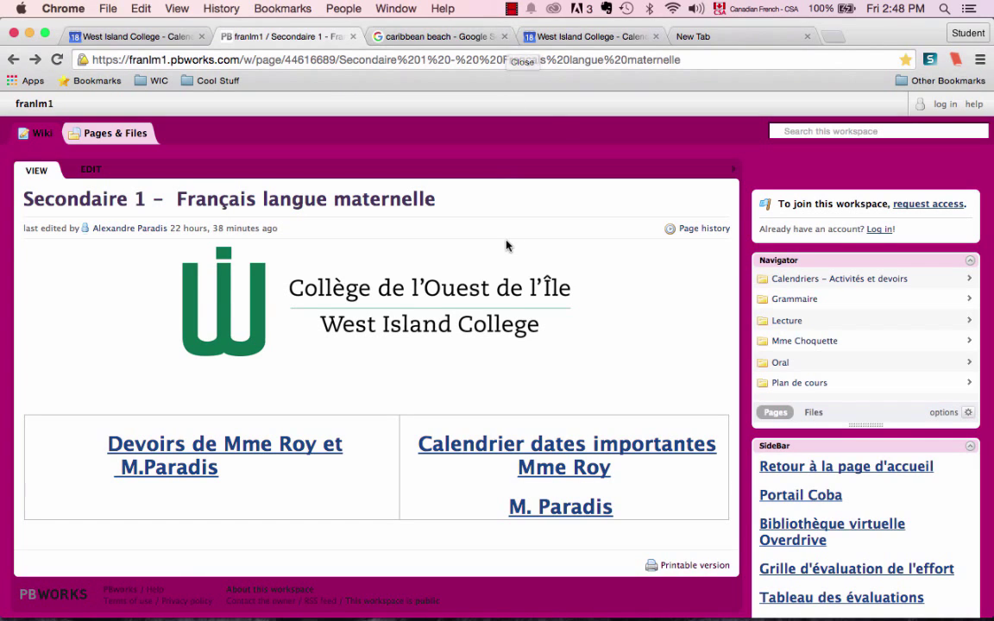
Step: Open the Calendrier dates importantes LM 1 page, view Test de grammaire, and choose +Google Calendar
{"action": "left_click", "coordinate": [530, 453]}
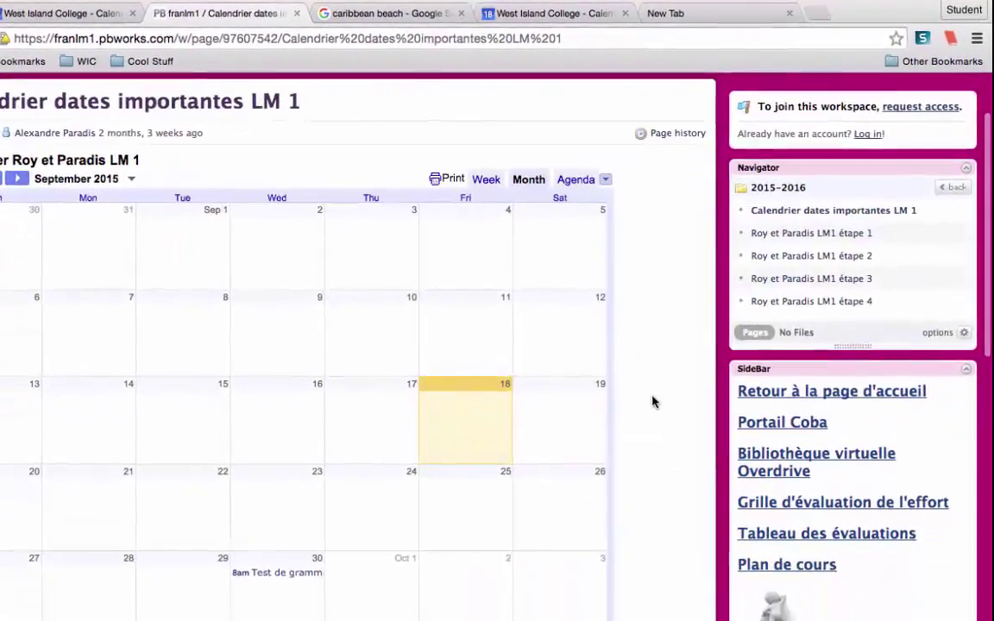
{"action": "scroll", "coordinate": [653, 402], "scroll_direction": "down", "scroll_amount": 2}
{"action": "scroll", "coordinate": [652, 401], "scroll_direction": "down", "scroll_amount": 1}
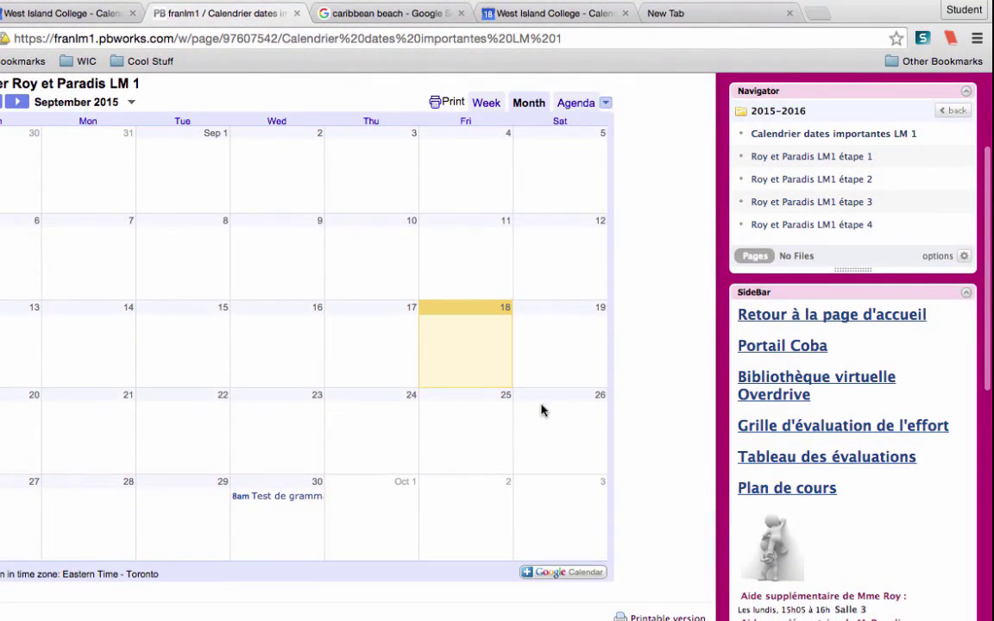
{"action": "left_click", "coordinate": [312, 500]}
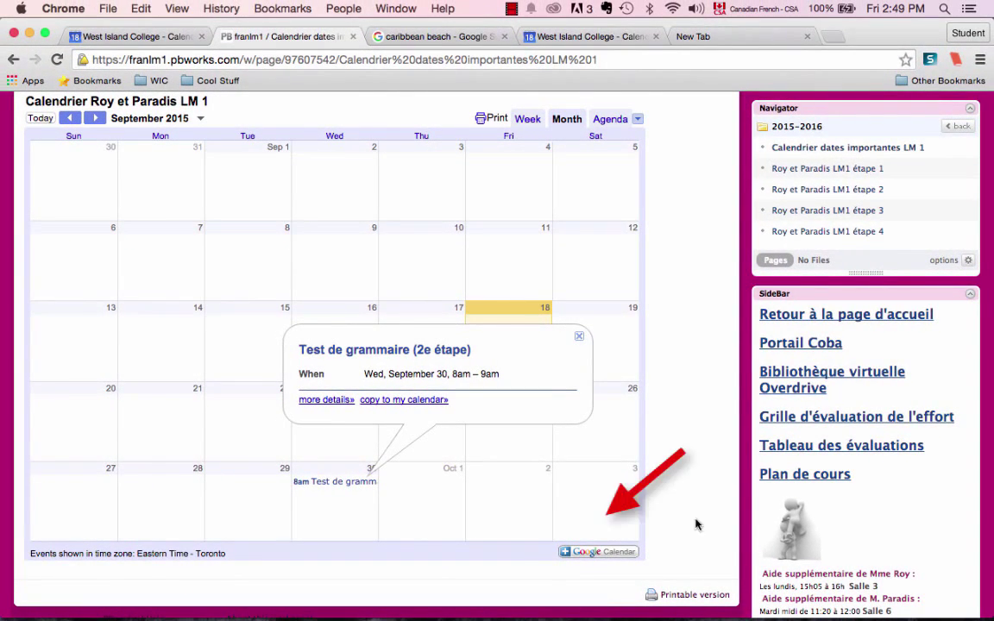
{"action": "left_click", "coordinate": [573, 552]}
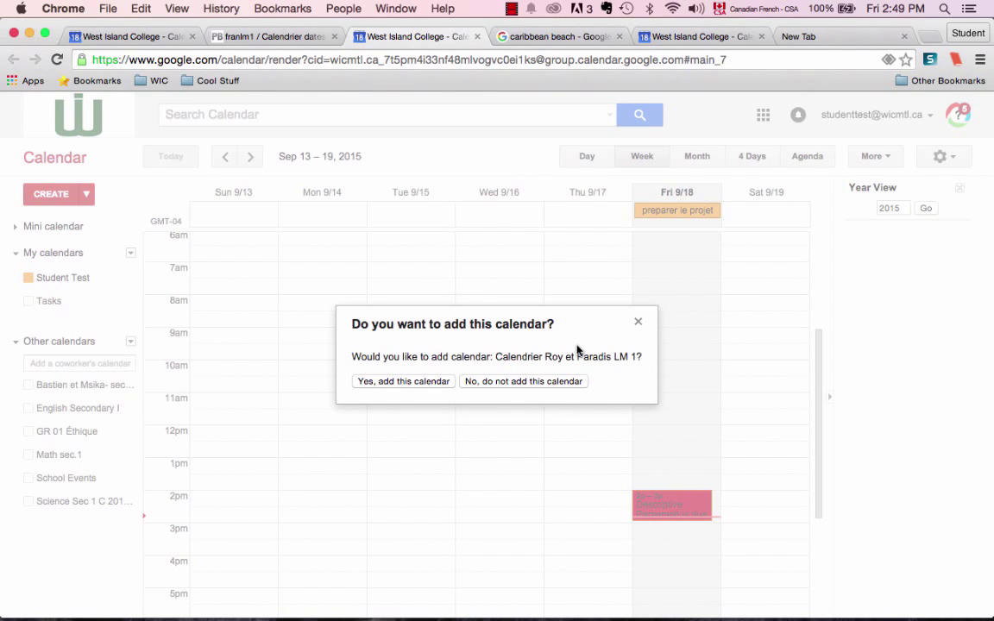
Step: Confirm adding Calendrier Roy et Paradis LM 1, then switch to month view with M
{"action": "left_click", "coordinate": [403, 381]}
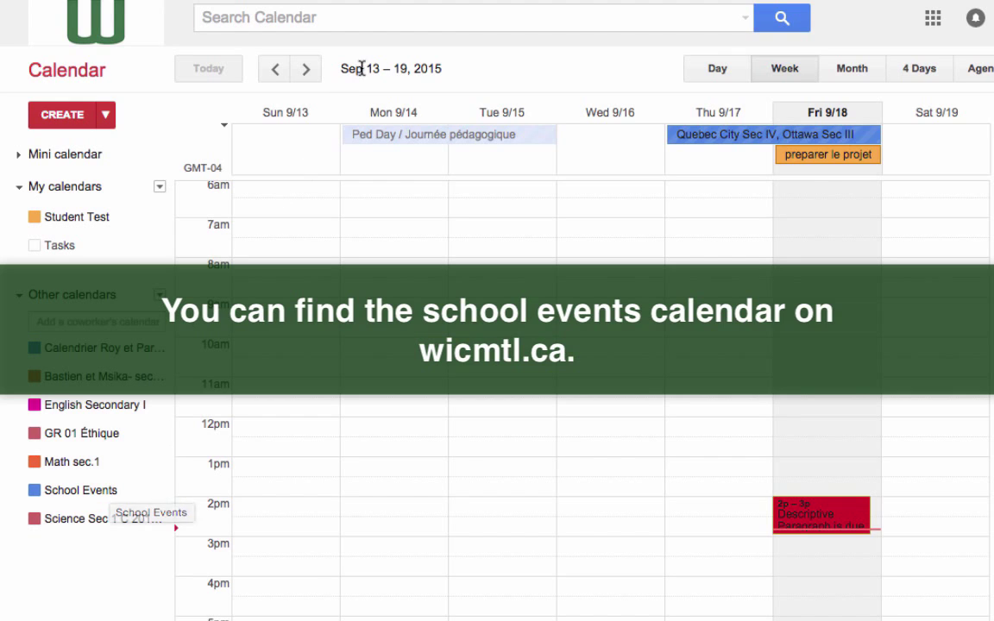
{"action": "key", "text": "m"}
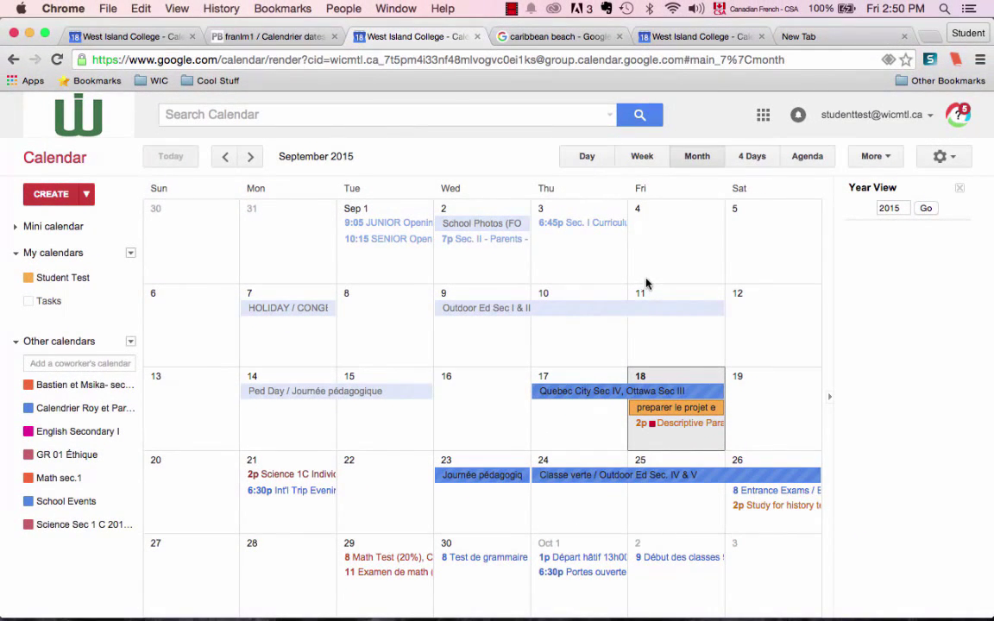
{"action": "left_click", "coordinate": [941, 160]}
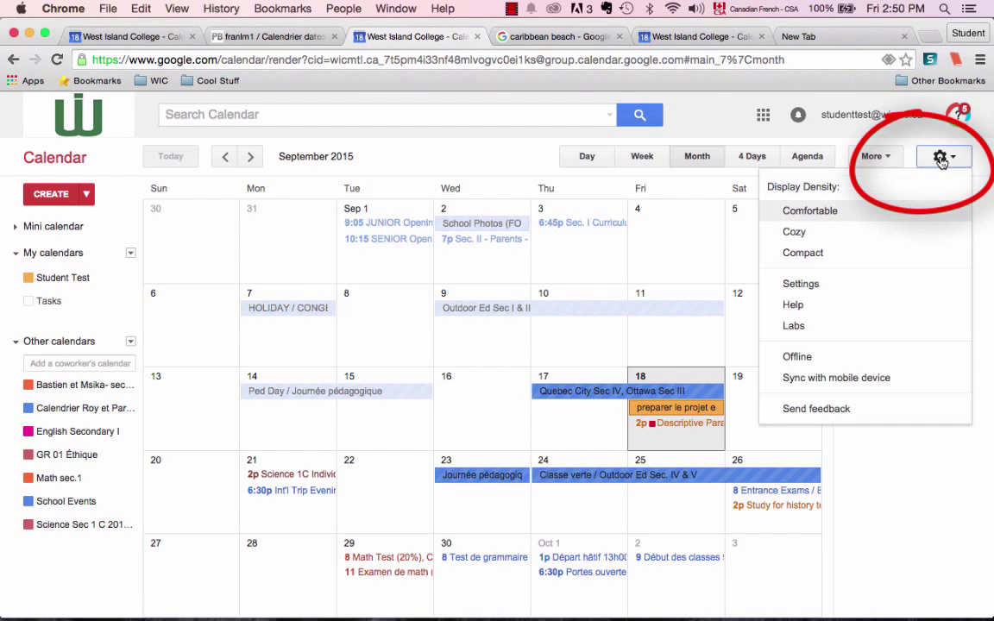
{"action": "left_click", "coordinate": [802, 285]}
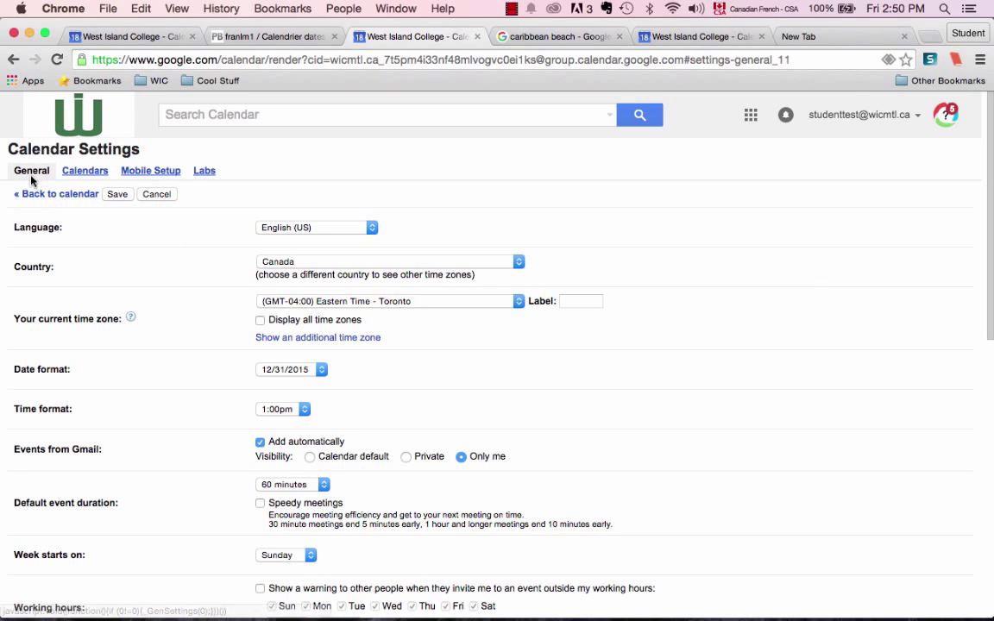
{"action": "left_click", "coordinate": [158, 172]}
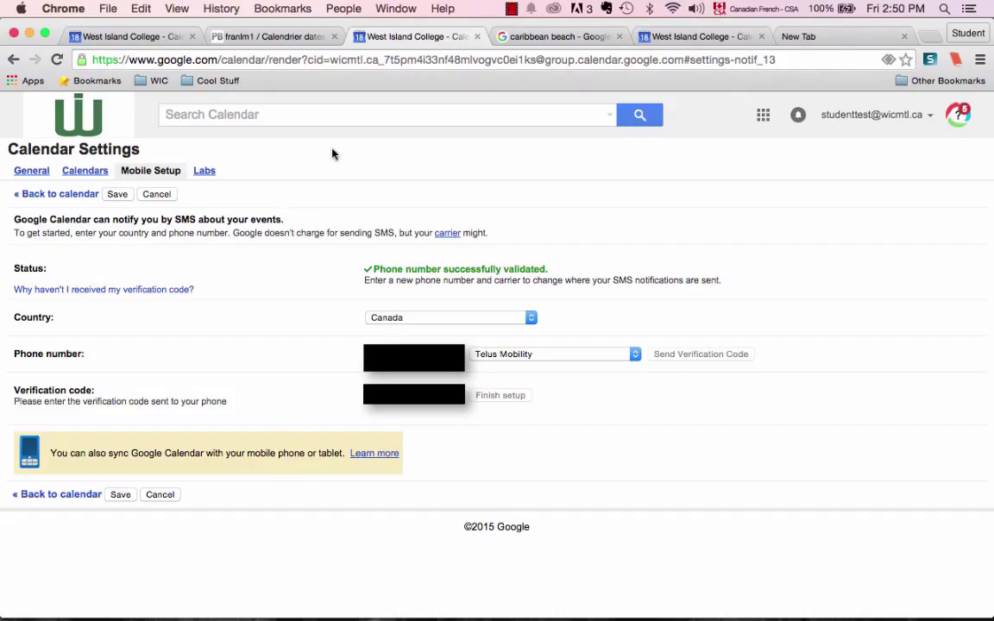
{"action": "left_click", "coordinate": [56, 194]}
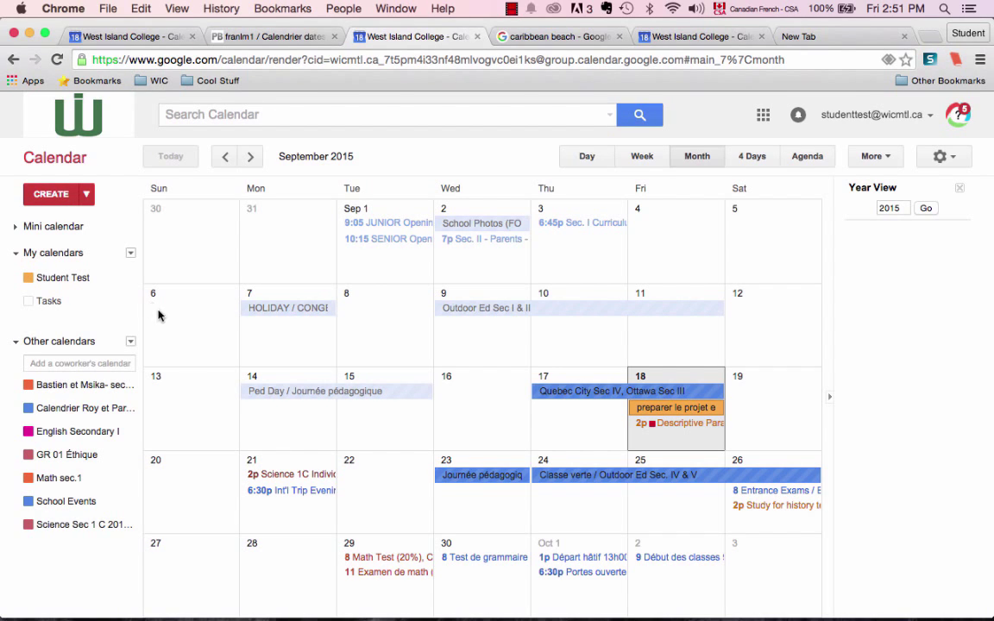
Step: Open the Math Test's full details and add an SMS reminder 1 day before
{"action": "left_click", "coordinate": [390, 558]}
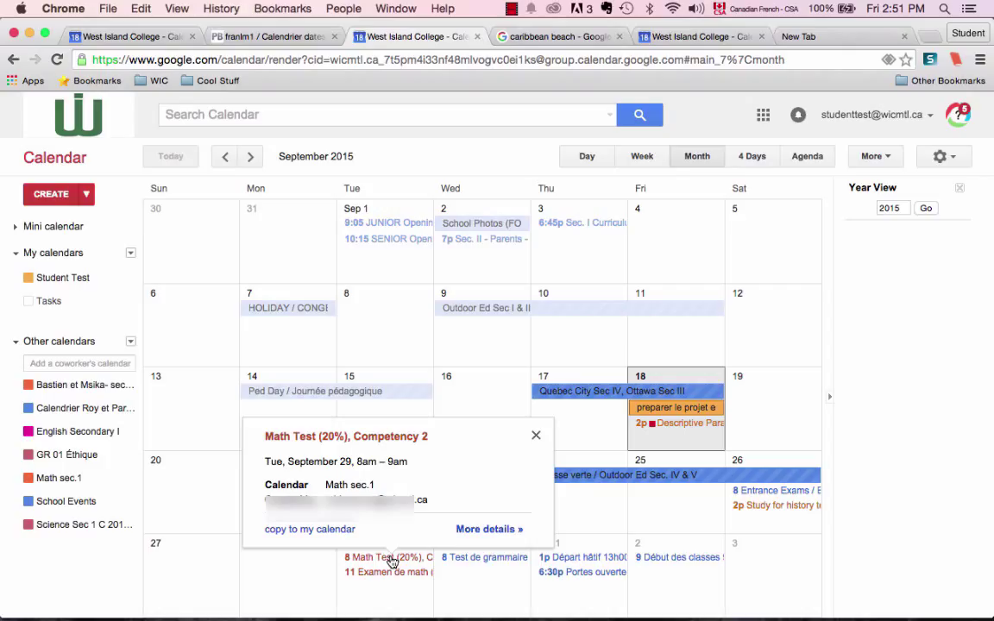
{"action": "left_click", "coordinate": [493, 529]}
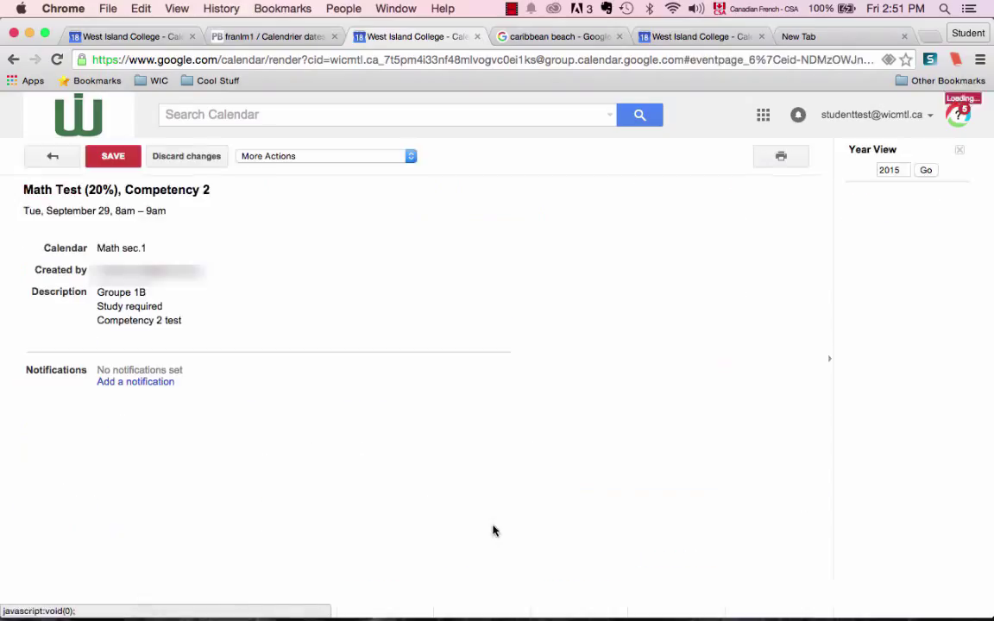
{"action": "left_click", "coordinate": [160, 382]}
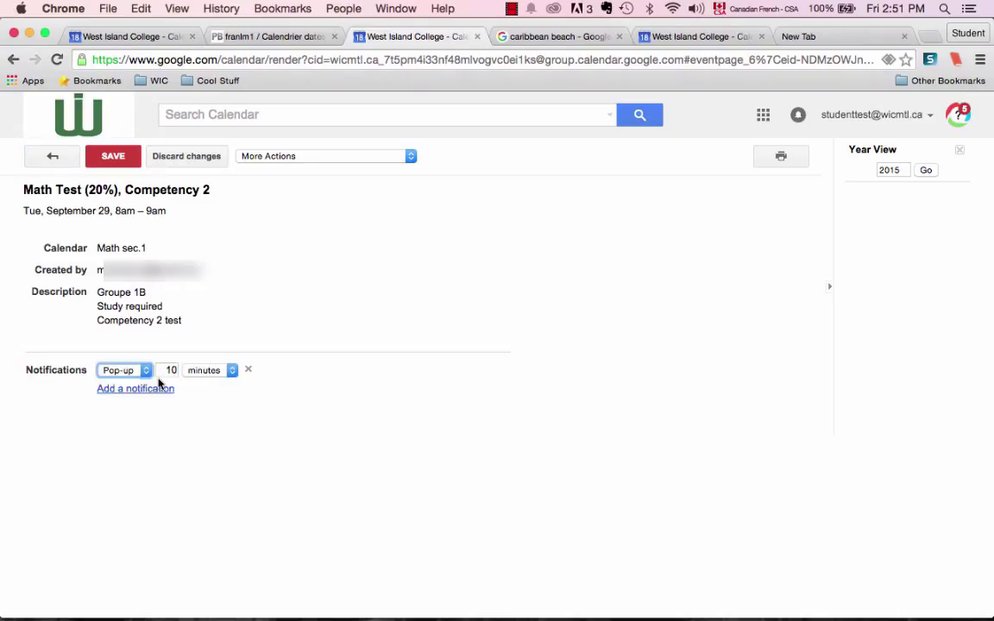
{"action": "left_click", "coordinate": [145, 372]}
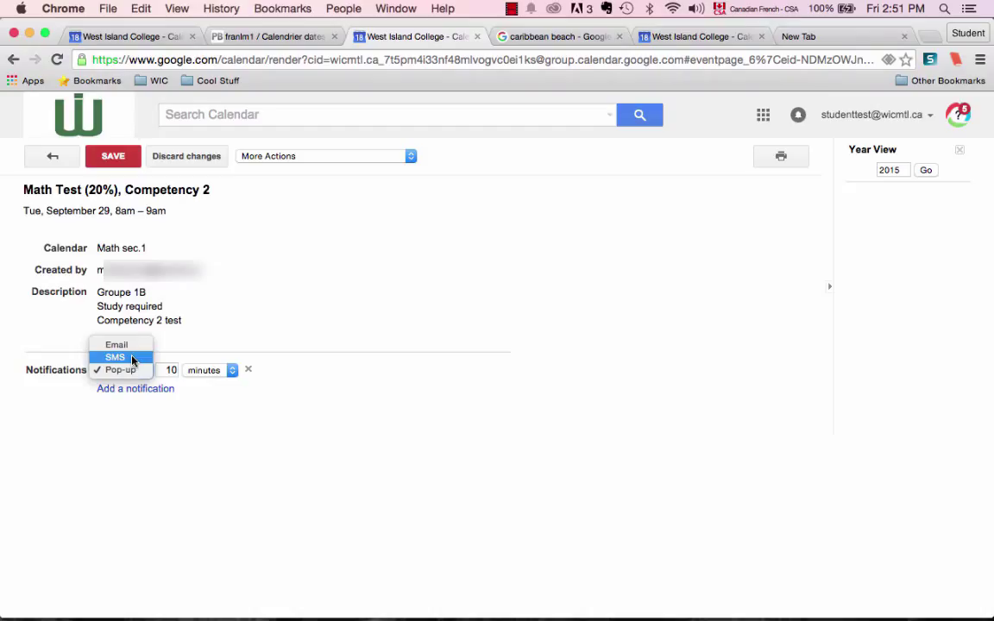
{"action": "left_click", "coordinate": [132, 357]}
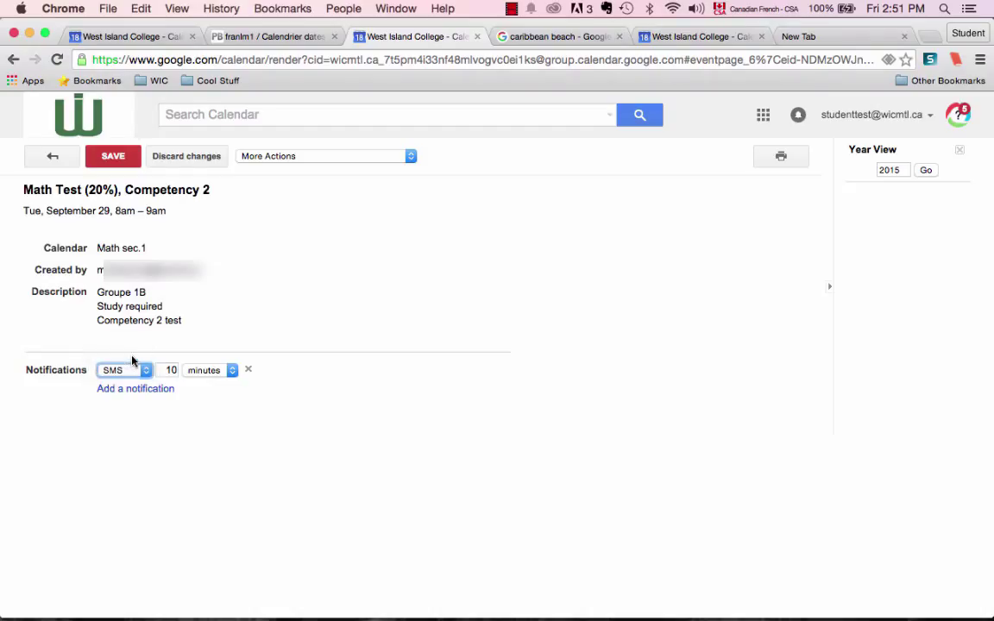
{"action": "left_click", "coordinate": [232, 372]}
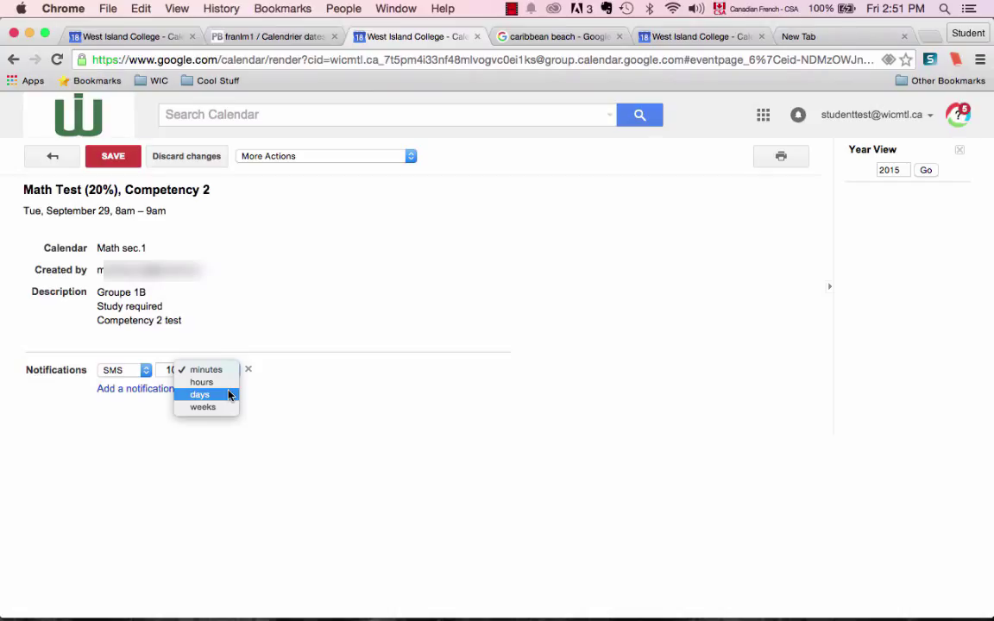
{"action": "left_click", "coordinate": [229, 394]}
{"action": "left_click", "coordinate": [173, 369]}
{"action": "key", "text": "BackSpace"}
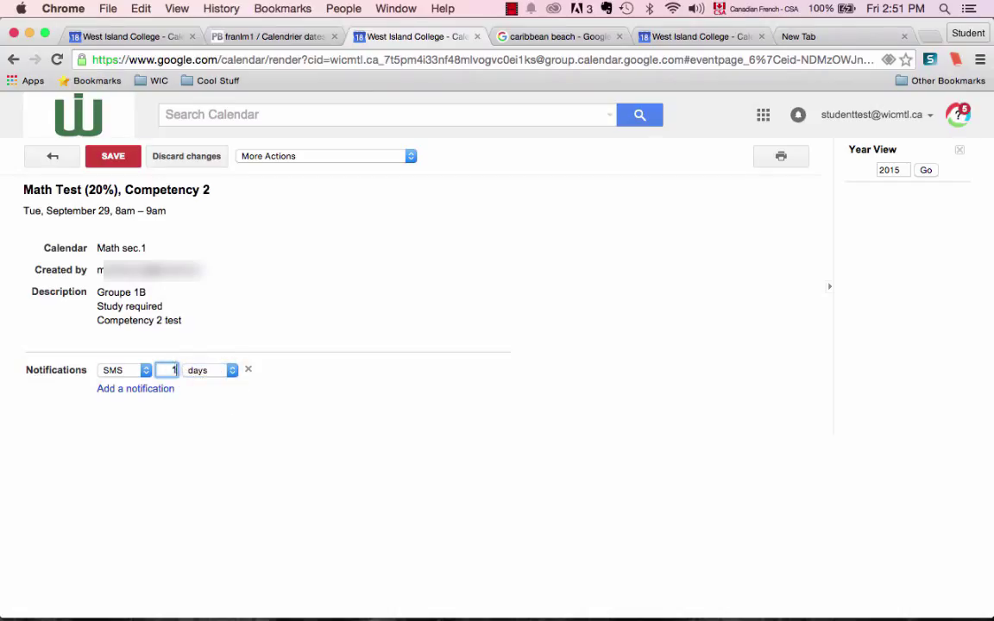
Step: Add a second SMS reminder 20 minutes before the Math Test
{"action": "left_click", "coordinate": [164, 389]}
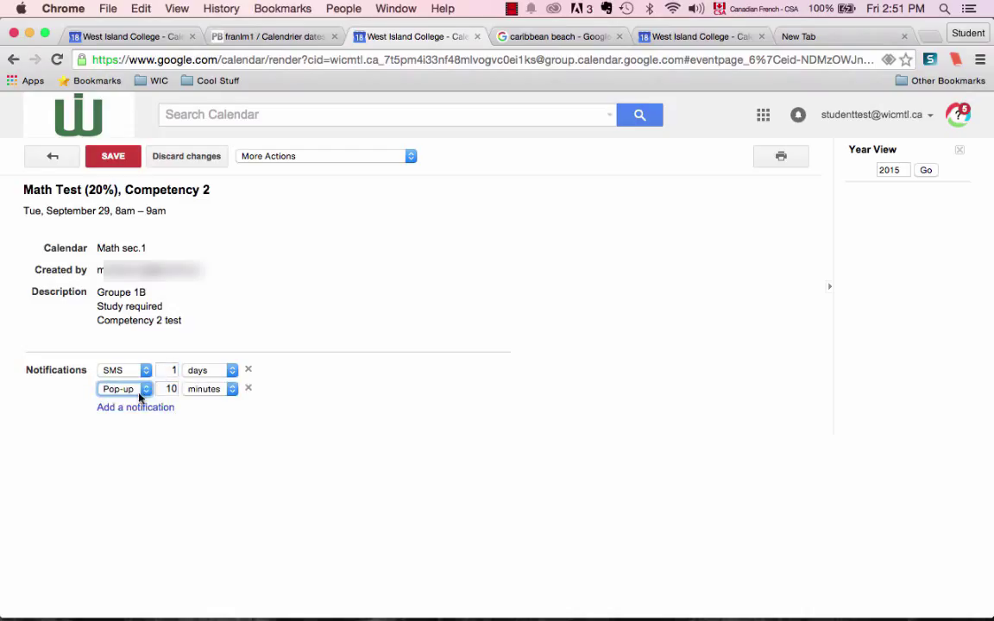
{"action": "left_click", "coordinate": [130, 389]}
{"action": "left_click", "coordinate": [145, 377]}
{"action": "left_click", "coordinate": [176, 388]}
{"action": "key", "text": "BackSpace"}
{"action": "key", "text": "BackSpace"}
{"action": "type", "text": "20"}
{"action": "left_click", "coordinate": [257, 421]}
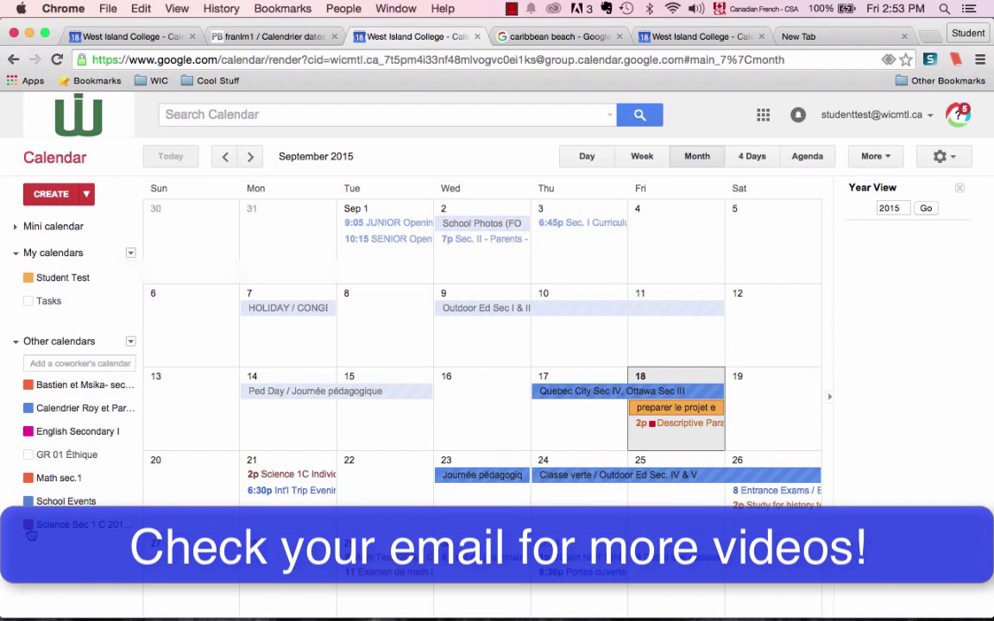
Step: Turn on the Tasks calendar under My calendars
{"action": "left_click", "coordinate": [42, 301]}
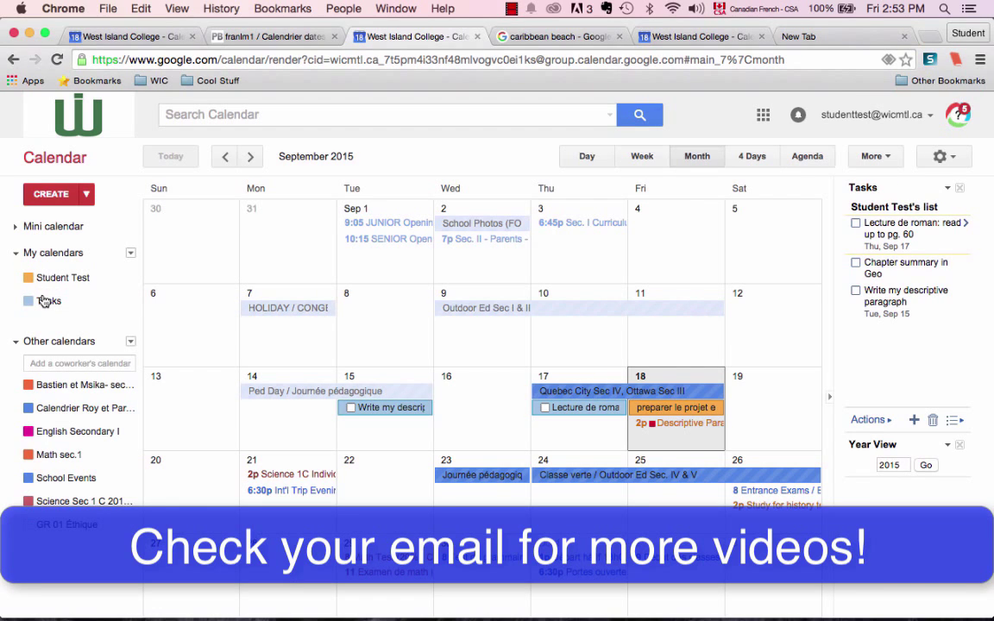